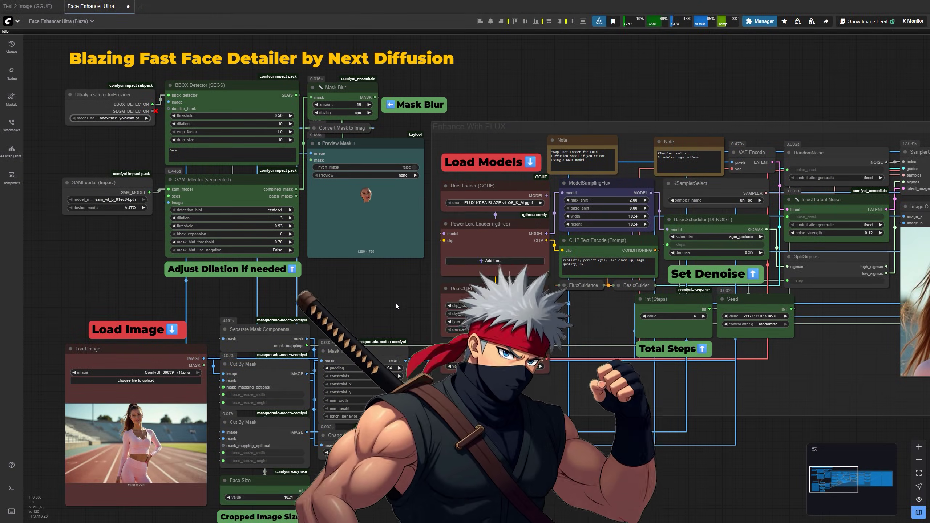
# Pan across the whole workflow up to the Combine With Mask group and output
pyautogui.scroll(6, 394, 212)
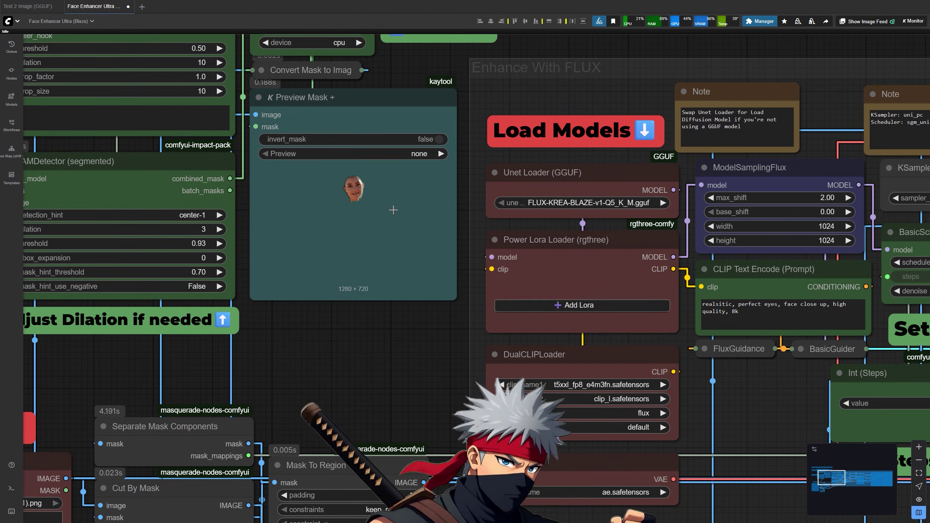
pyautogui.scroll(-5, 394, 212)
pyautogui.moveTo(360, 332); pyautogui.dragTo(250, 287)
pyautogui.moveTo(699, 328); pyautogui.dragTo(165, 328)
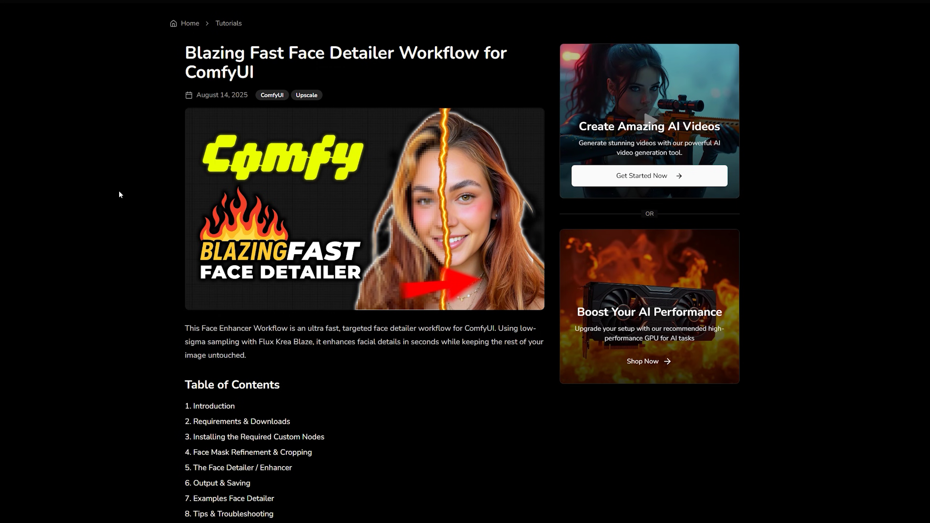
# Jump to Requirements & Downloads and load the Face Enhancer workflow onto the ComfyUI canvas
pyautogui.scroll(-1, 124, 188)
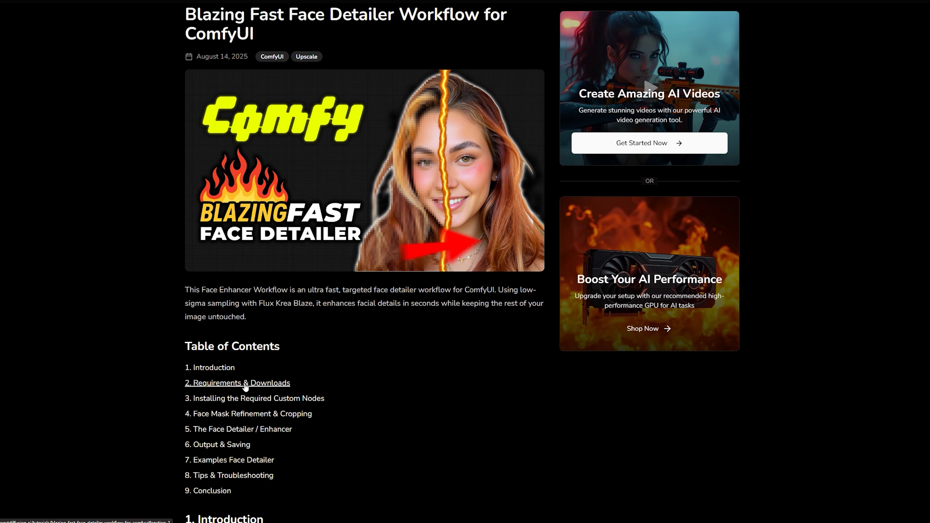
pyautogui.click(219, 383)
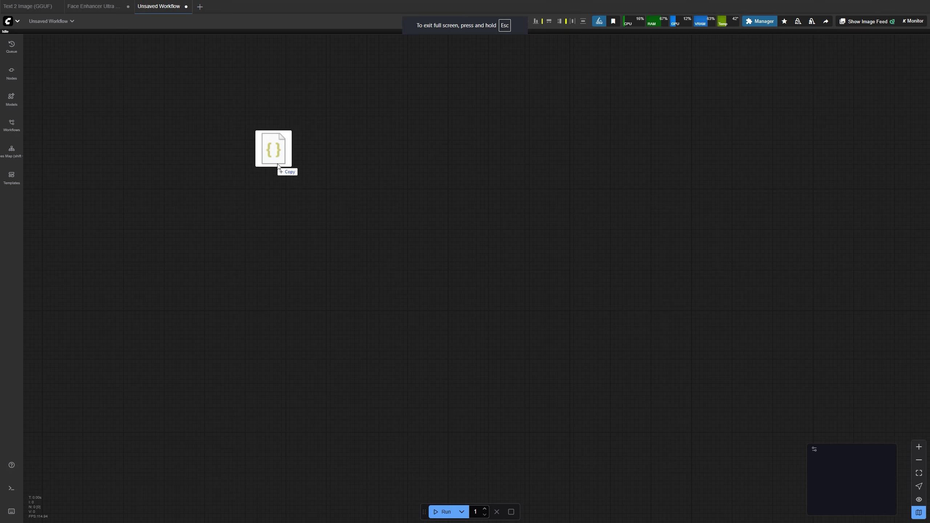
pyautogui.moveTo(274, 154); pyautogui.dragTo(381, 203)
pyautogui.scroll(-3, 216, 291)
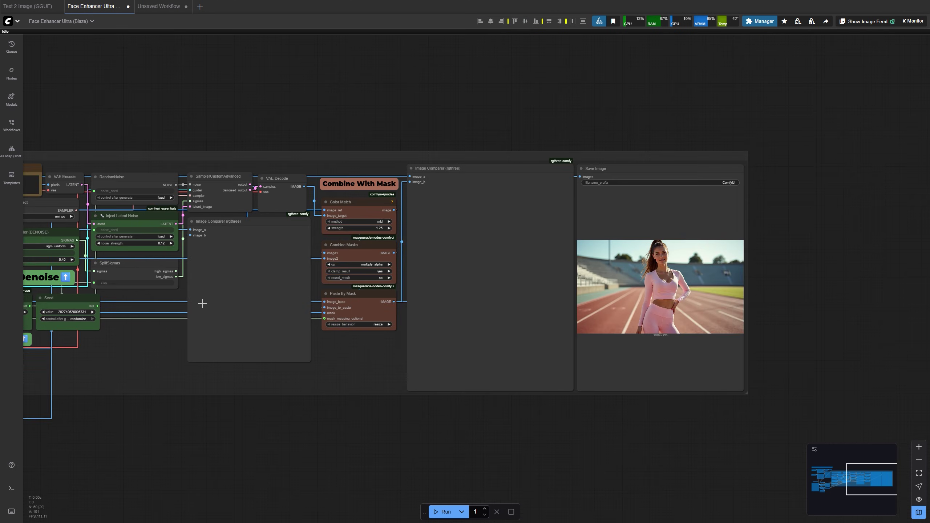
pyautogui.moveTo(193, 308); pyautogui.dragTo(495, 309)
# Highlight the Flux Krea Blaze (FP8) model name, then open the GGUF model's files list
pyautogui.scroll(-5, 495, 309)
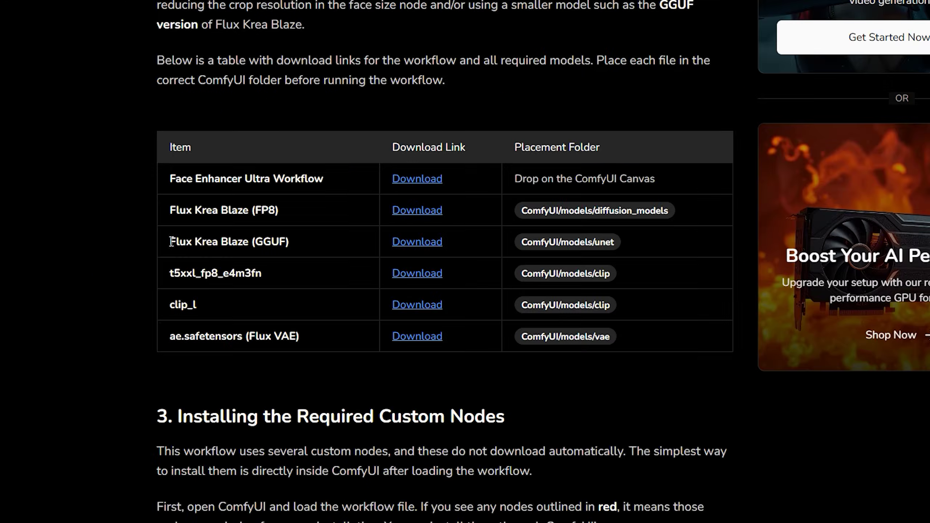
pyautogui.moveTo(191, 272); pyautogui.dragTo(246, 274)
pyautogui.click(293, 246)
pyautogui.moveTo(171, 211); pyautogui.dragTo(279, 209)
pyautogui.click(383, 243)
pyautogui.click(417, 243)
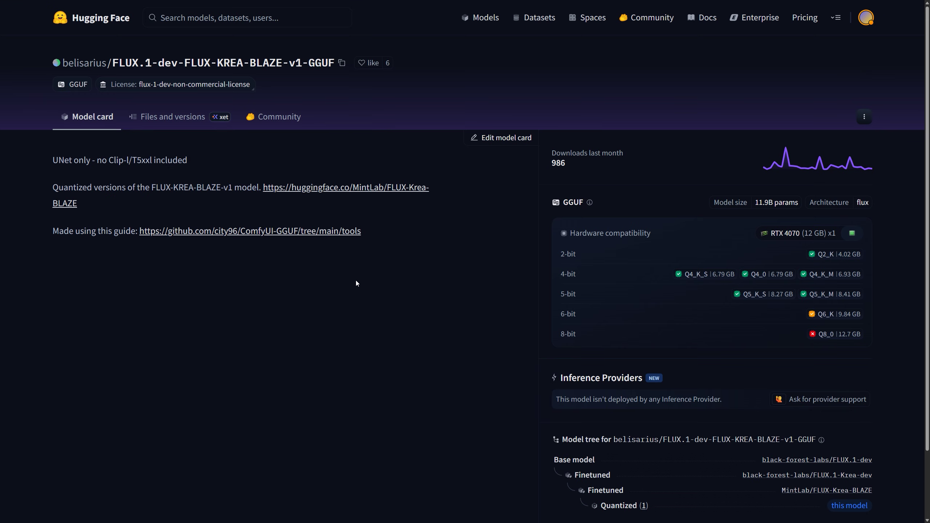
pyautogui.click(171, 121)
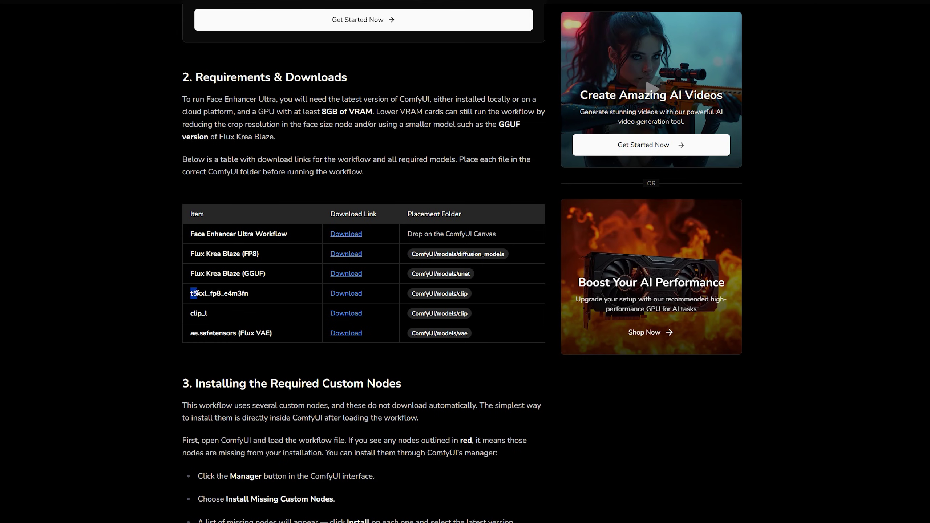
pyautogui.moveTo(196, 293); pyautogui.dragTo(248, 293)
pyautogui.click(239, 293)
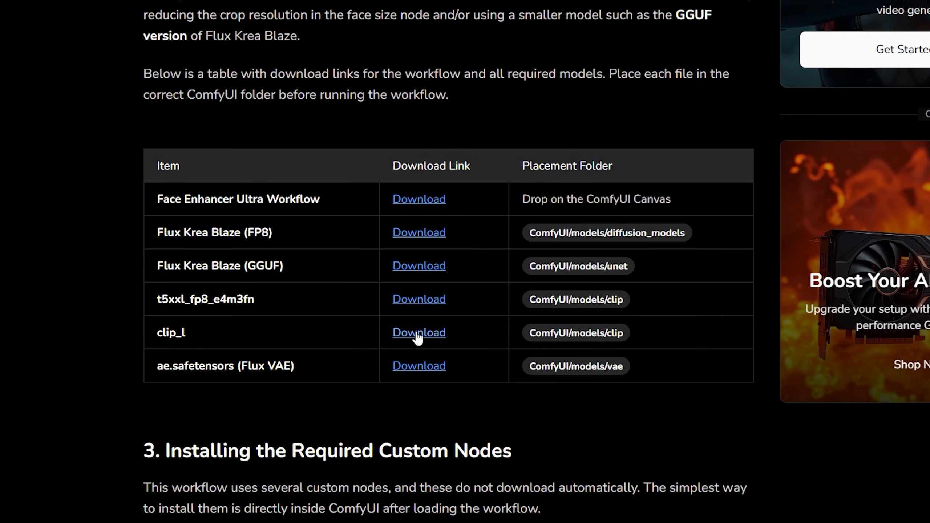
pyautogui.moveTo(157, 366); pyautogui.dragTo(206, 367)
pyautogui.click(233, 366)
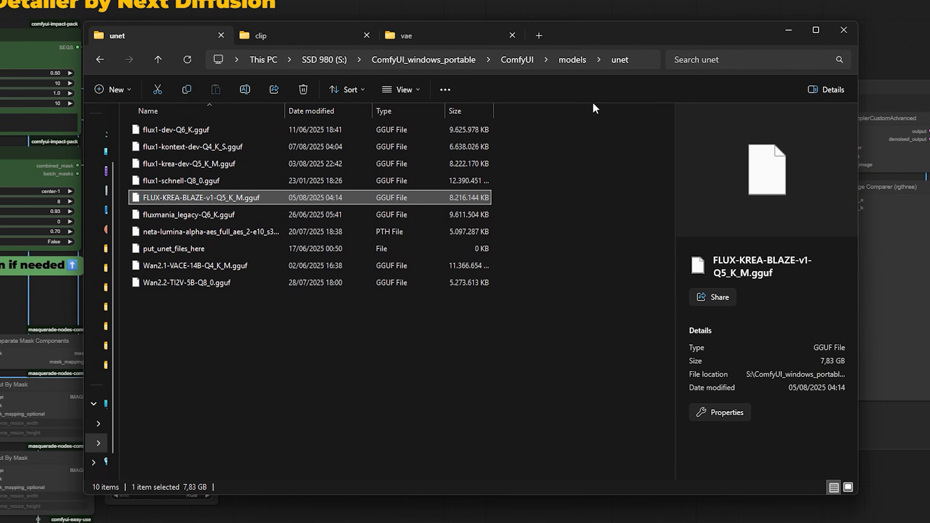
# Check FLUX-KREA-BLAZE-v1-Q5_K_M.gguf in unet, then view the clip and vae folders
pyautogui.click(215, 197)
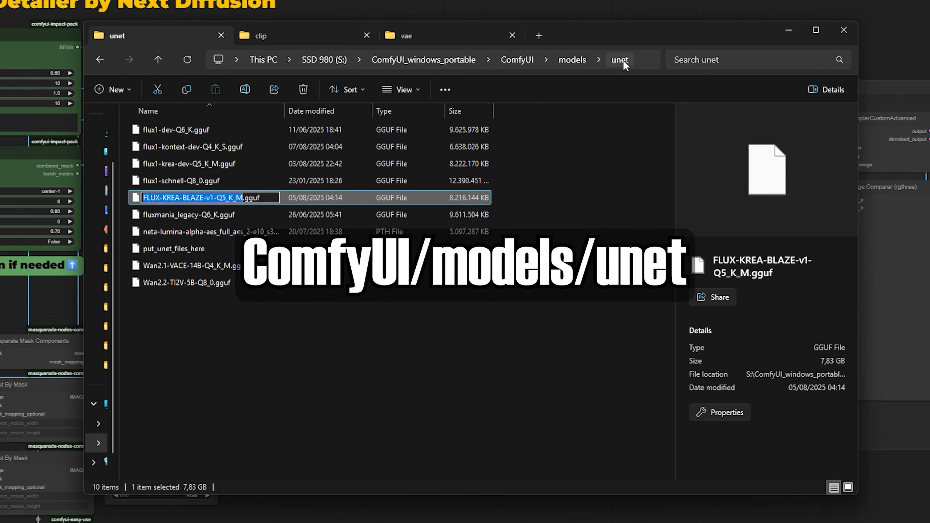
pyautogui.click(290, 41)
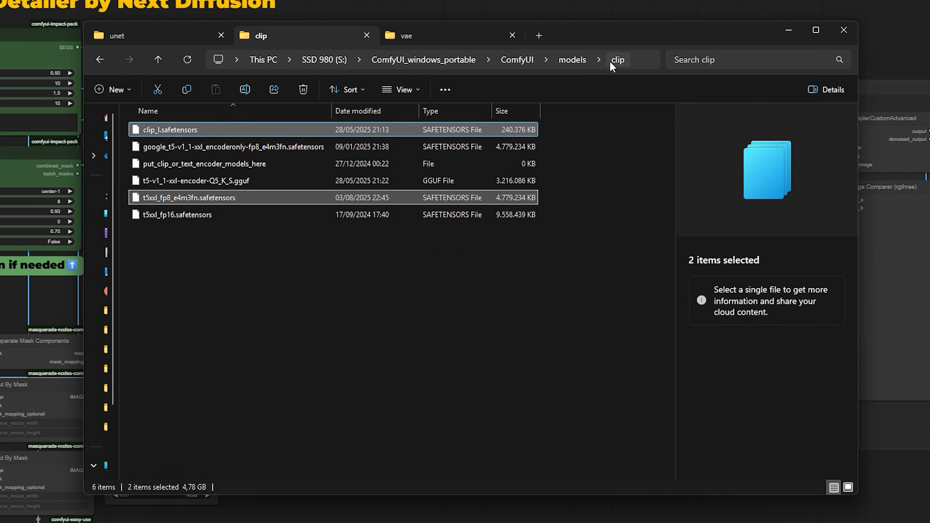
pyautogui.click(449, 42)
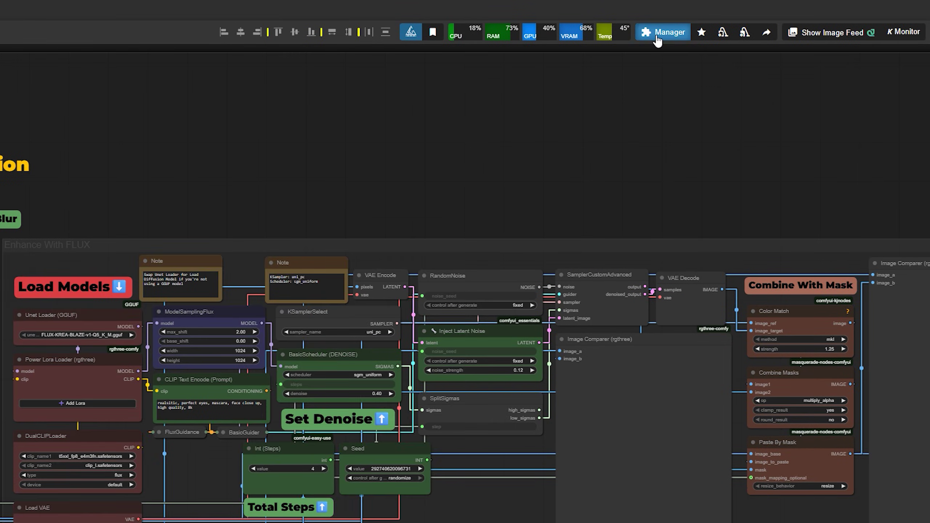
# Check Manager's missing custom nodes, filtered to In Workflow, showing 8 installed packs
pyautogui.click(657, 42)
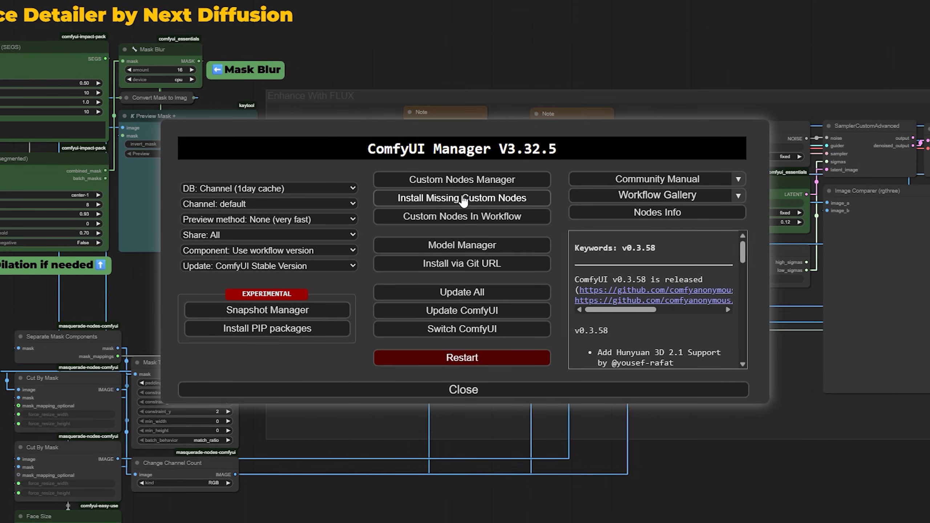
pyautogui.click(197, 346)
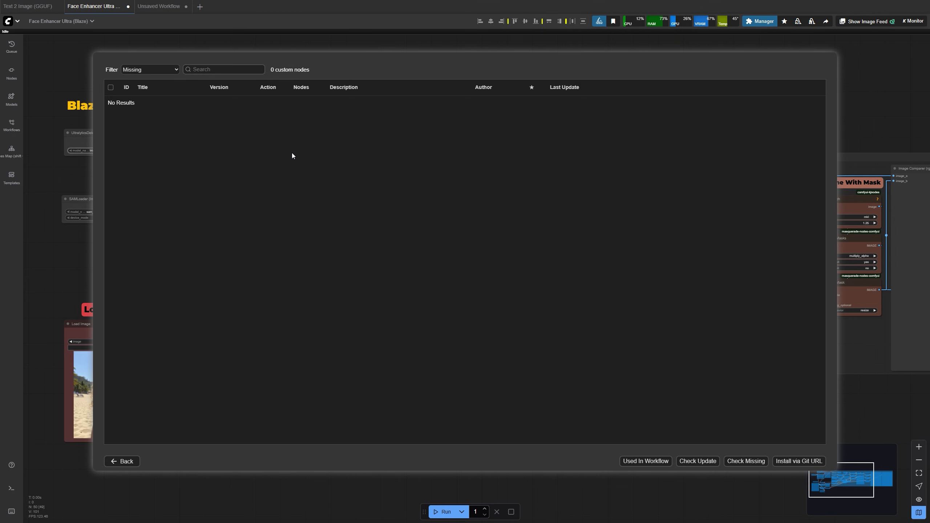
pyautogui.click(158, 70)
pyautogui.click(143, 165)
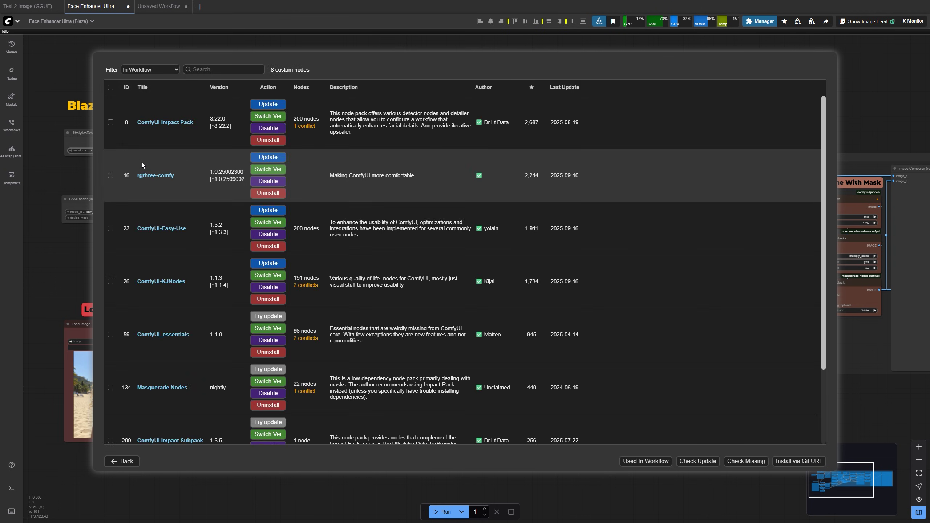
pyautogui.scroll(-3, 256, 234)
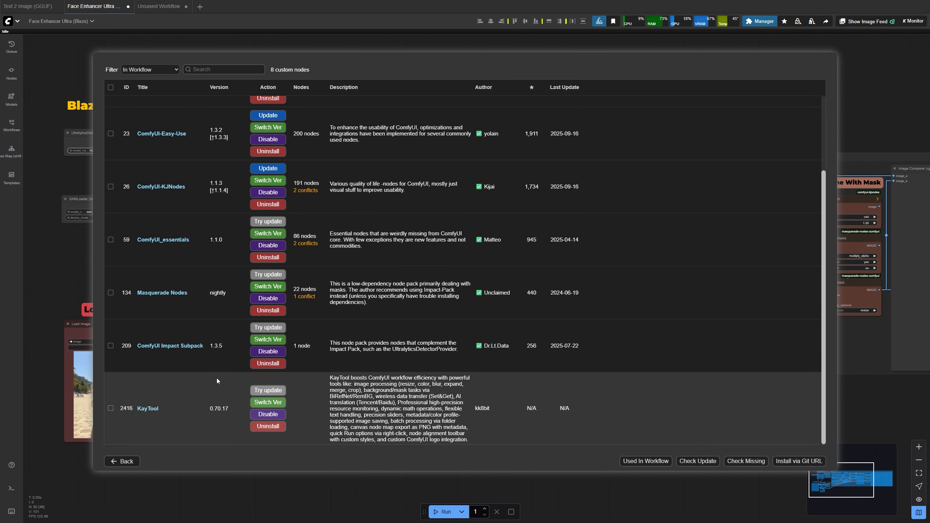
pyautogui.scroll(3, 254, 249)
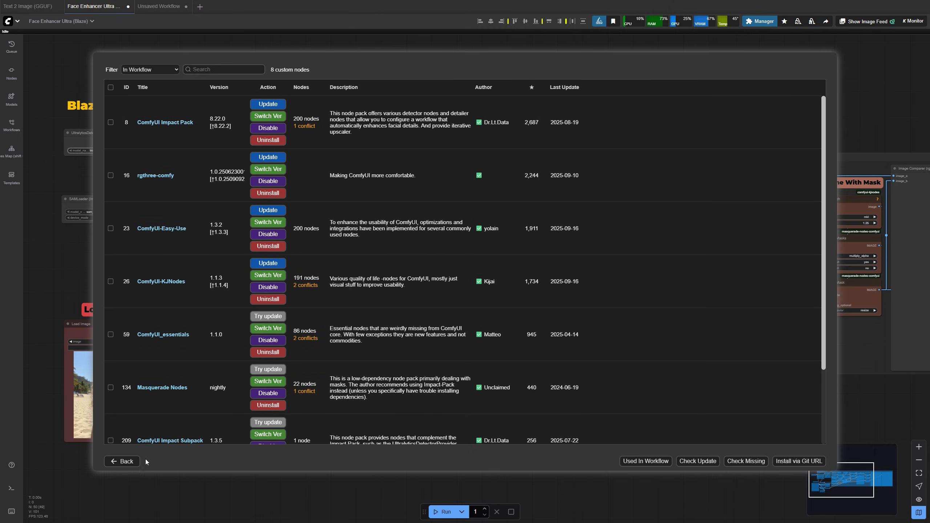
# Go back to the Manager main menu and close it
pyautogui.click(127, 462)
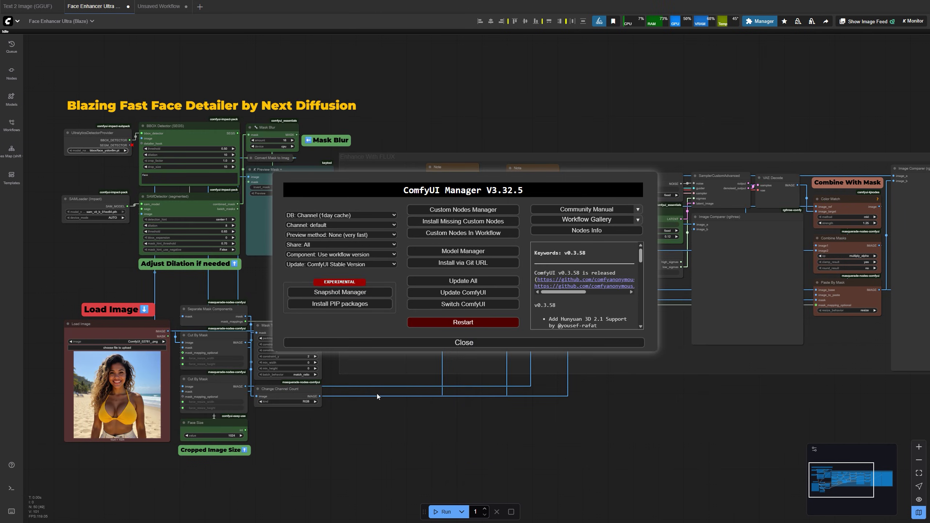
pyautogui.click(469, 343)
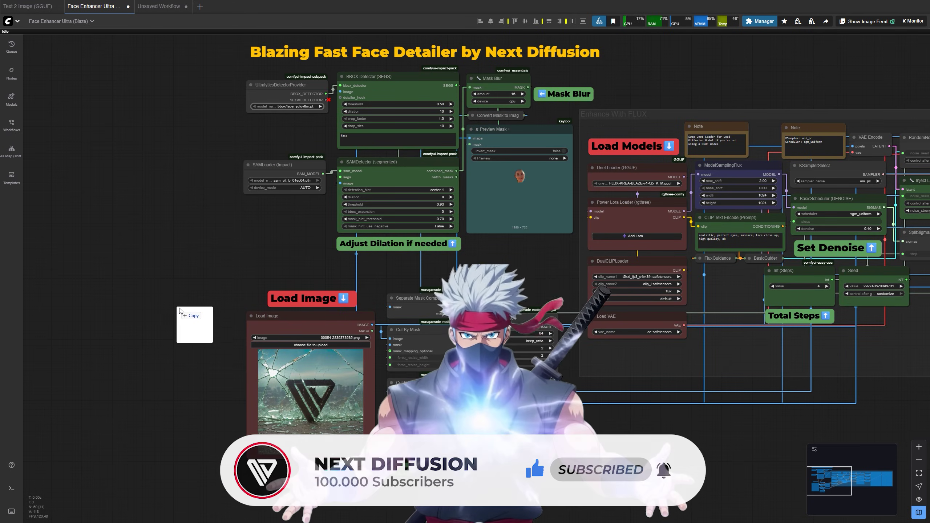
# Load the forest portrait ComfyUI_00008_.png into Load Image and run the workflow
pyautogui.moveTo(206, 328); pyautogui.dragTo(309, 381)
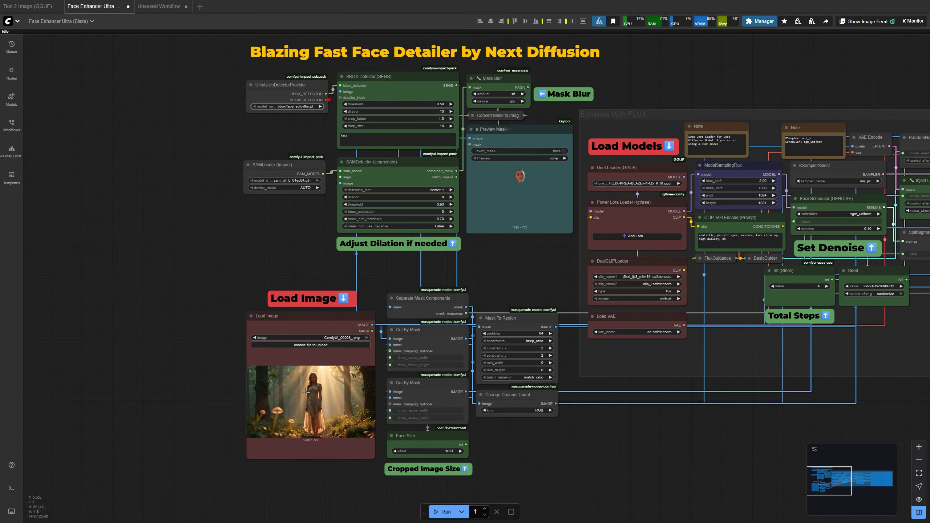
pyautogui.scroll(10, 310, 381)
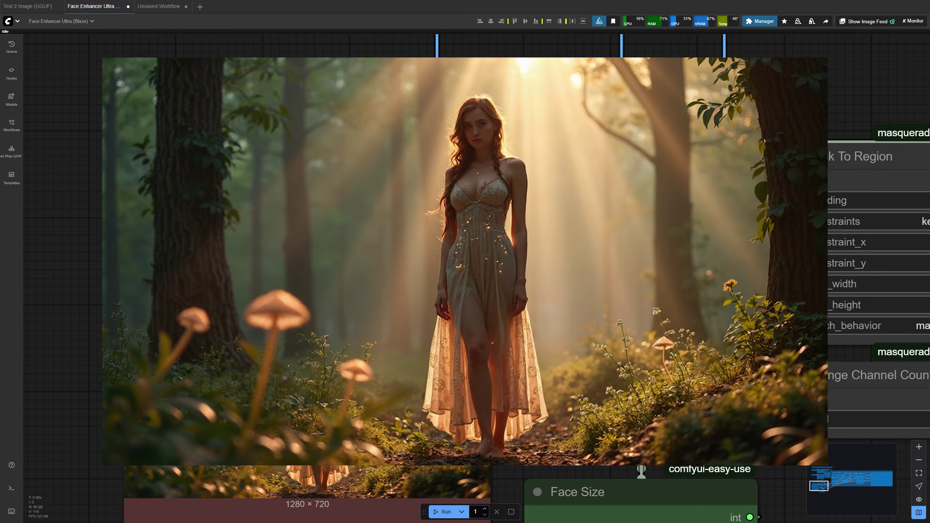
pyautogui.scroll(-6, 310, 381)
pyautogui.click(442, 512)
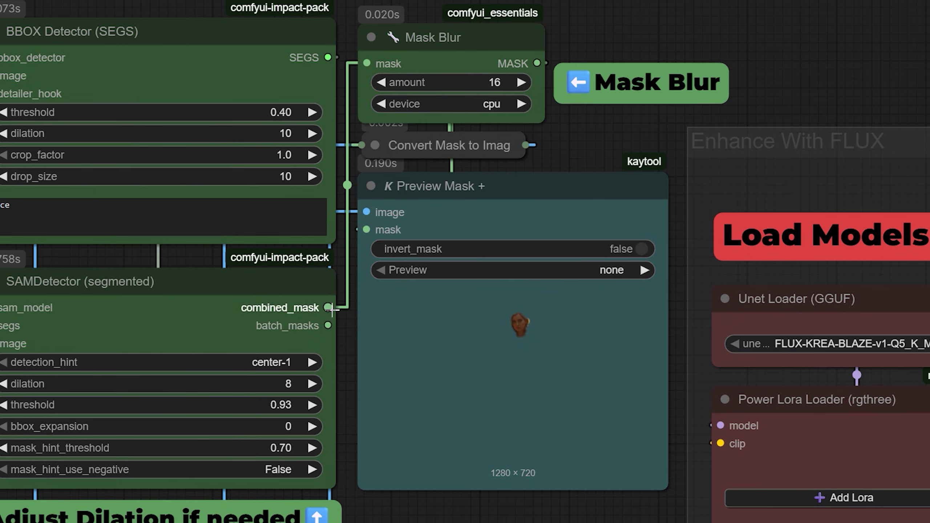
# Lower the SAMDetector dilation step by step to 4
pyautogui.click(5, 384)
pyautogui.click(4, 383)
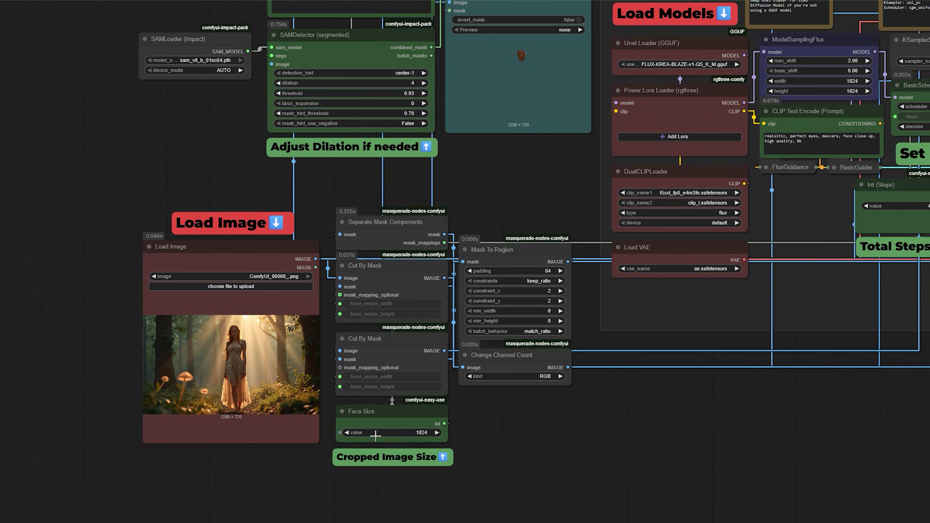
pyautogui.scroll(6, 375, 435)
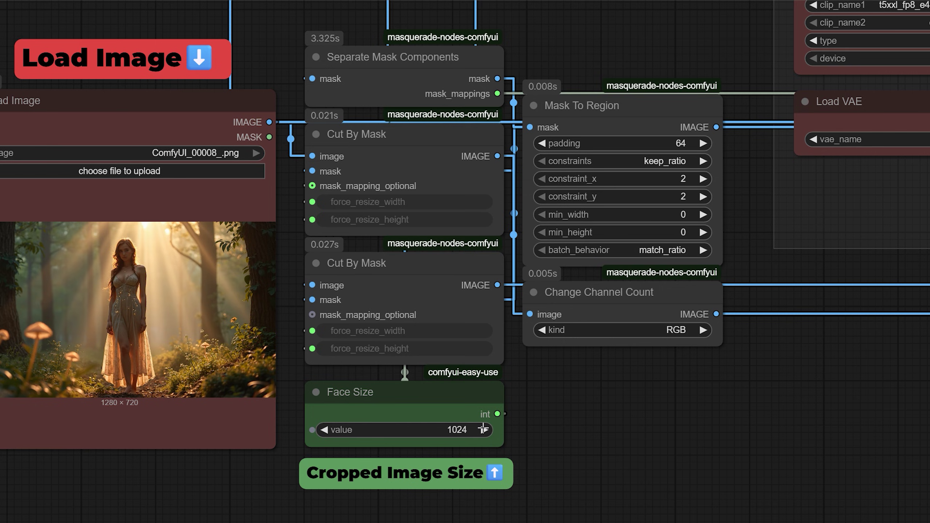
# Enter 1025 as the Face Size value
pyautogui.click(463, 430)
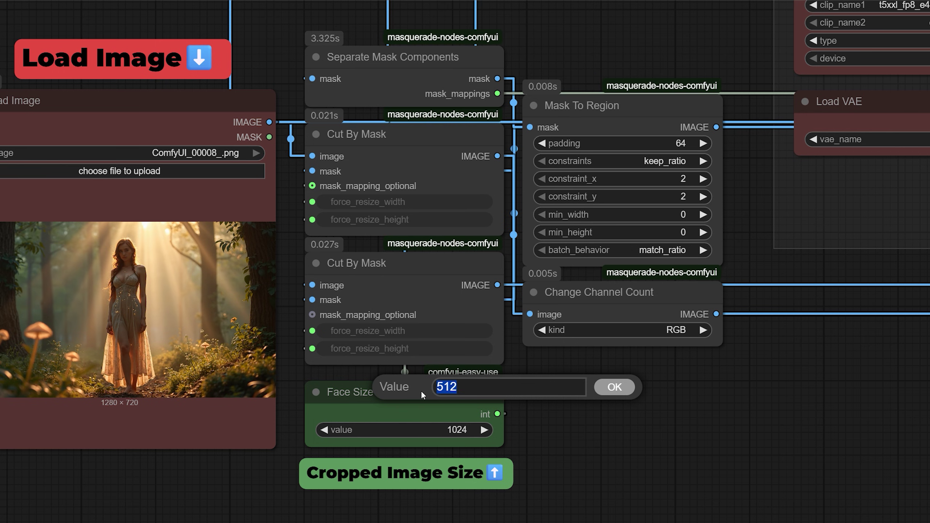
pyautogui.write('1025')
pyautogui.press('Return')
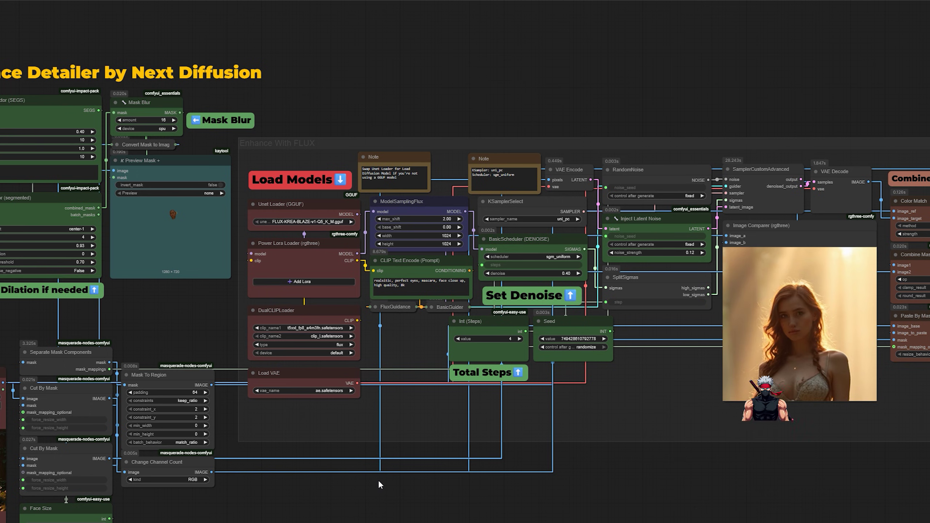
# Zoom to the Load Models area and inspect the Unet Loader (GGUF) node
pyautogui.scroll(6, 391, 344)
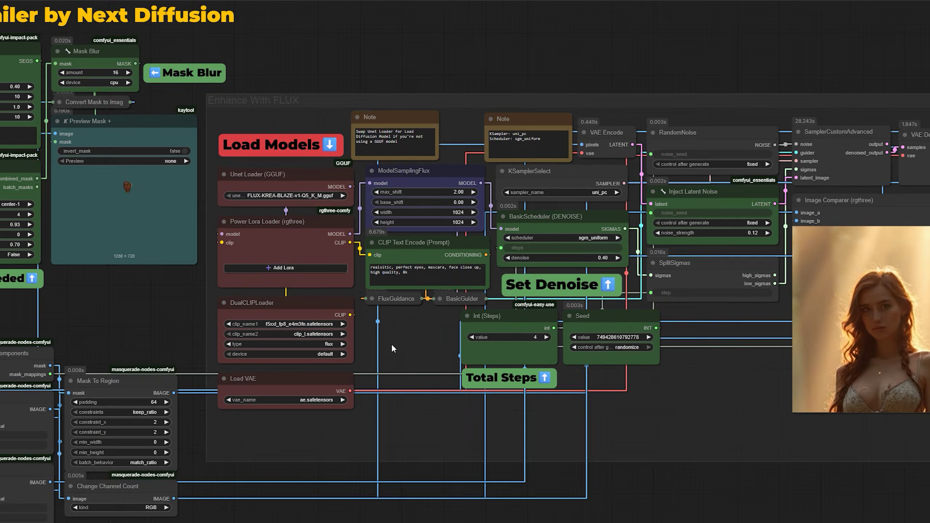
pyautogui.moveTo(394, 344); pyautogui.dragTo(593, 426)
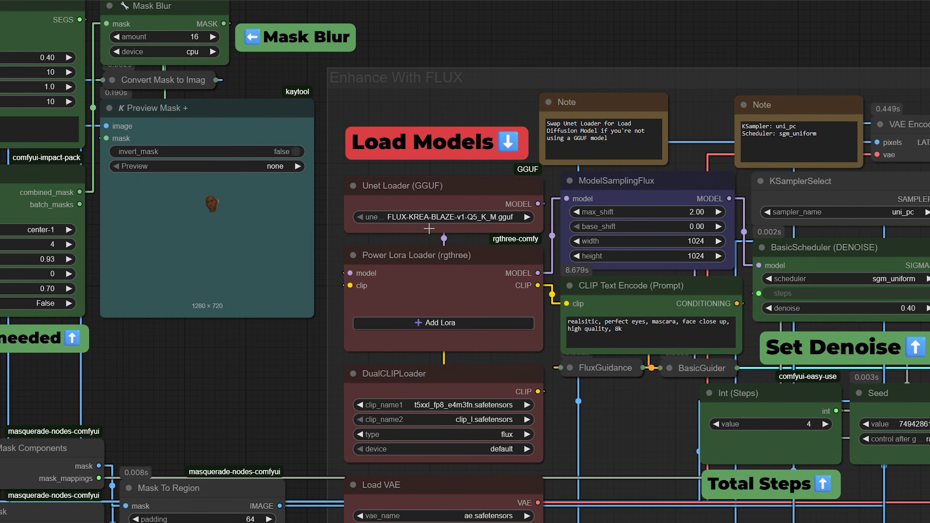
pyautogui.scroll(2, 415, 178)
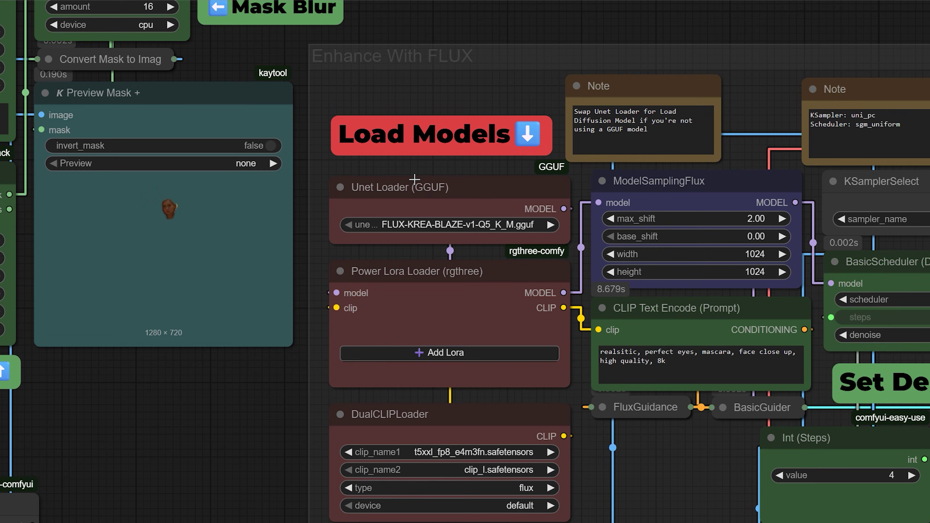
pyautogui.click(392, 190)
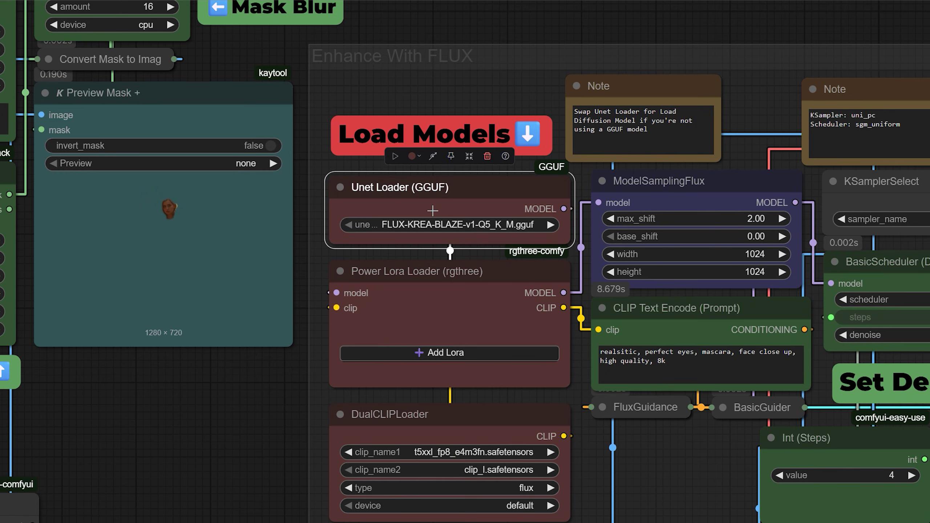
pyautogui.click(283, 385)
pyautogui.scroll(-5, 276, 416)
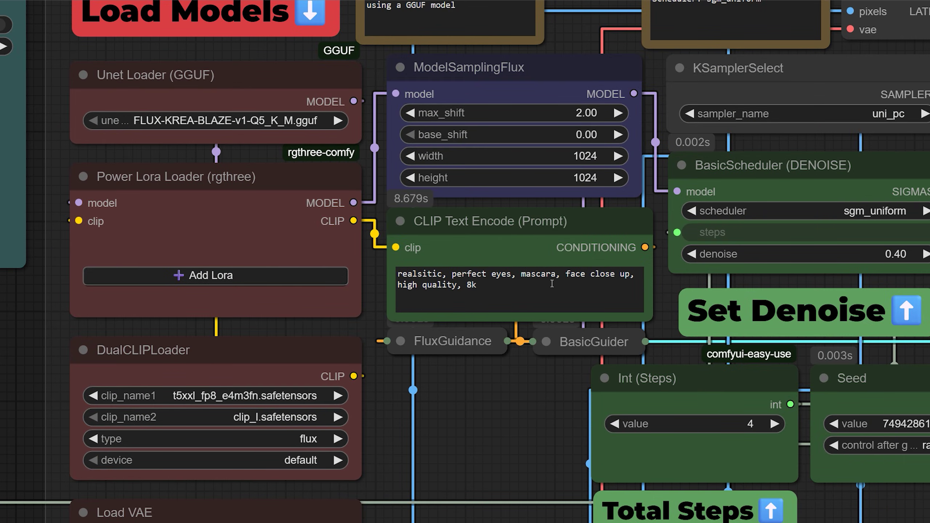
# Replace the old CLIP prompt with 'ultra realistic, naturalelighting'
pyautogui.moveTo(539, 287); pyautogui.dragTo(375, 276)
pyautogui.press('BackSpace')
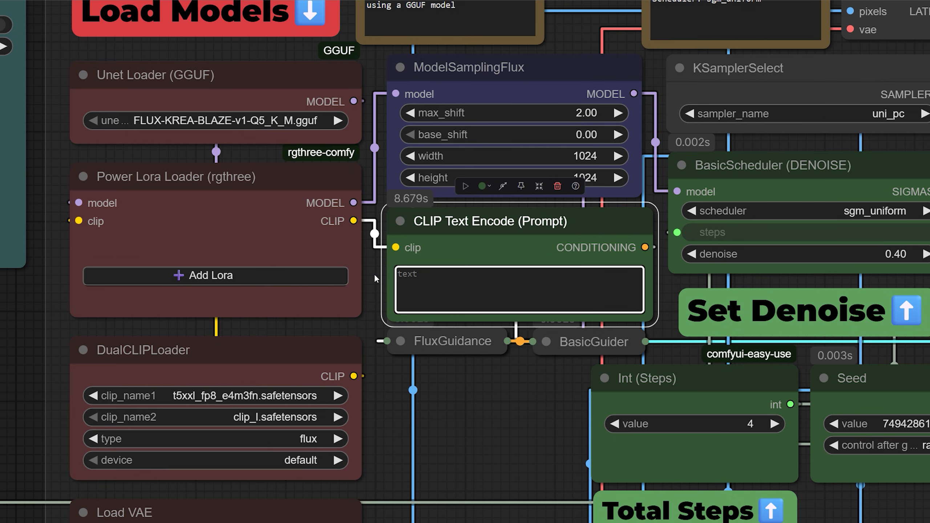
pyautogui.write('ultra ')
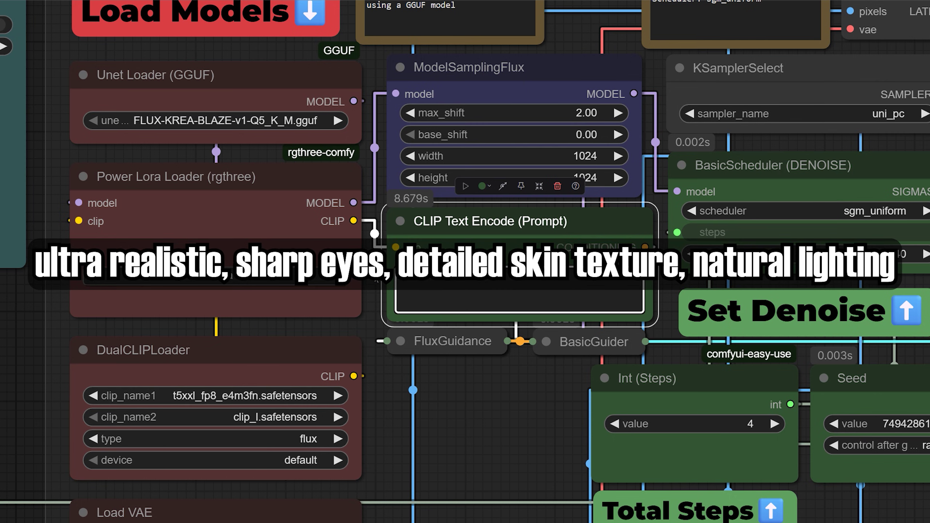
pyautogui.write('realistic, detailed skin texture, naturalelighting')
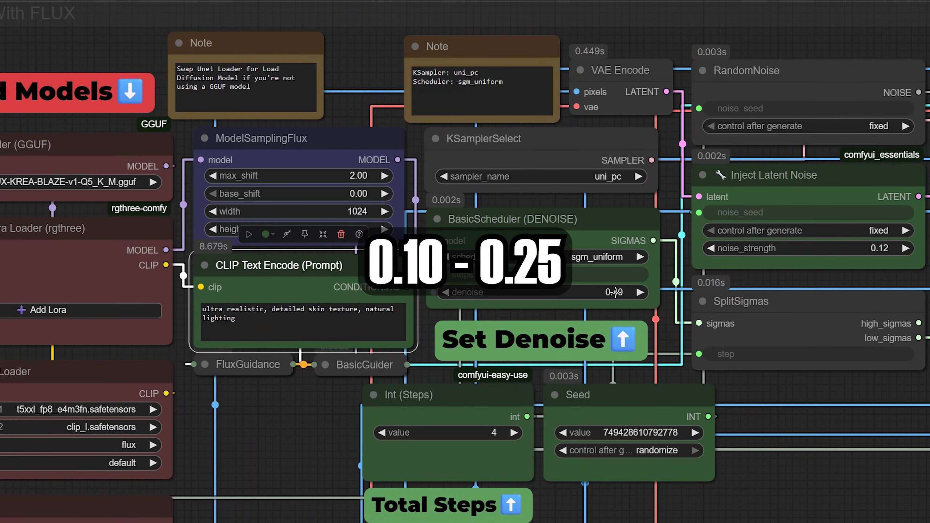
# Set BasicScheduler denoise to 0.50, after briefly entering 0.25
pyautogui.click(614, 292)
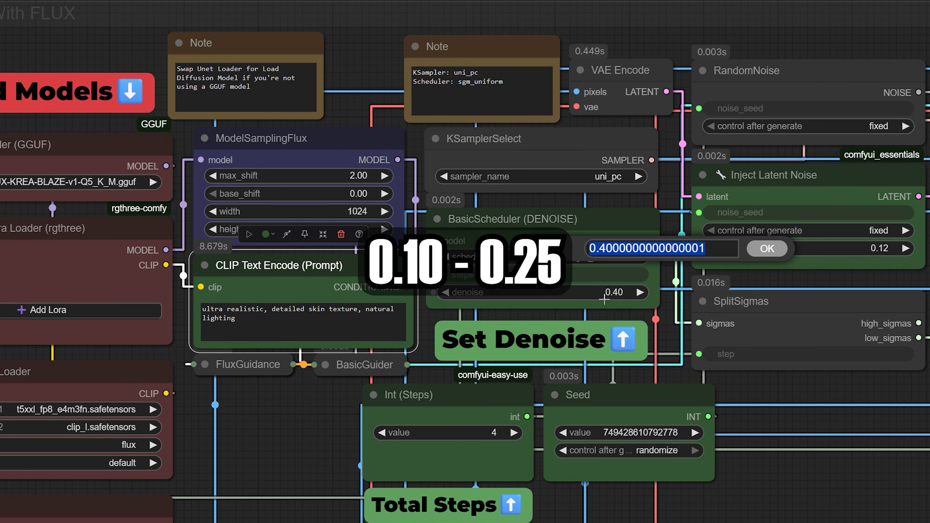
pyautogui.write('0.25')
pyautogui.press('Return')
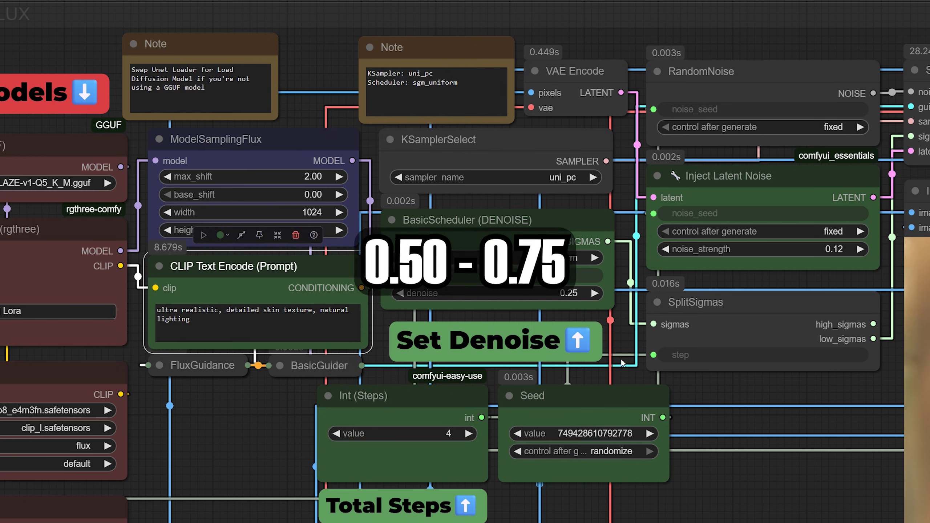
pyautogui.click(571, 296)
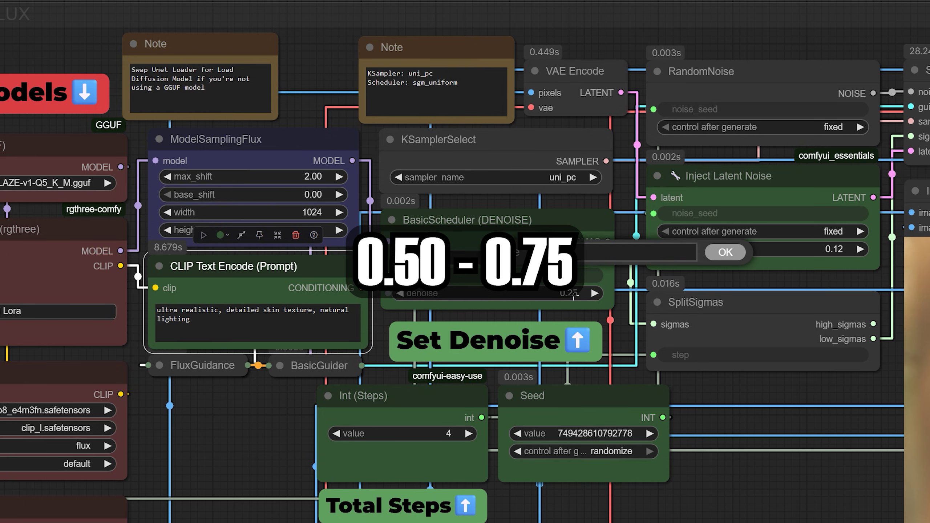
pyautogui.write('0.5')
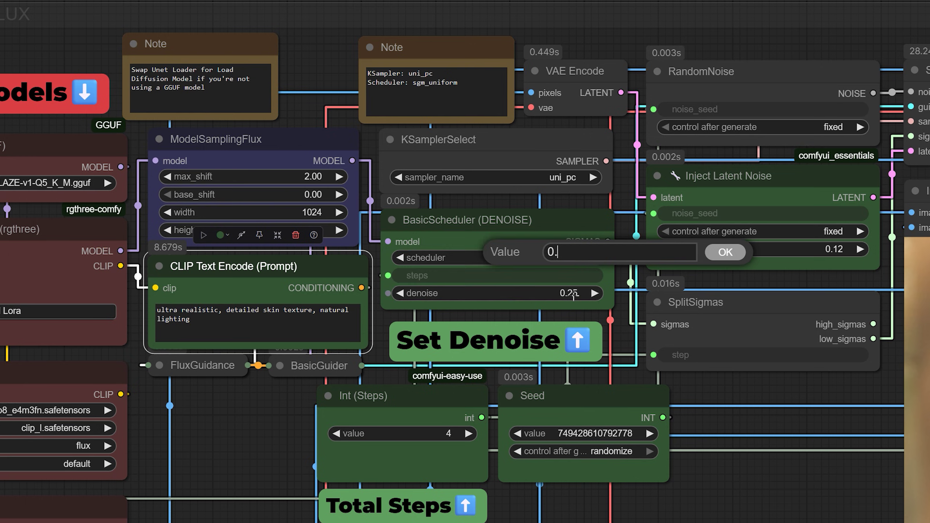
pyautogui.press('Return')
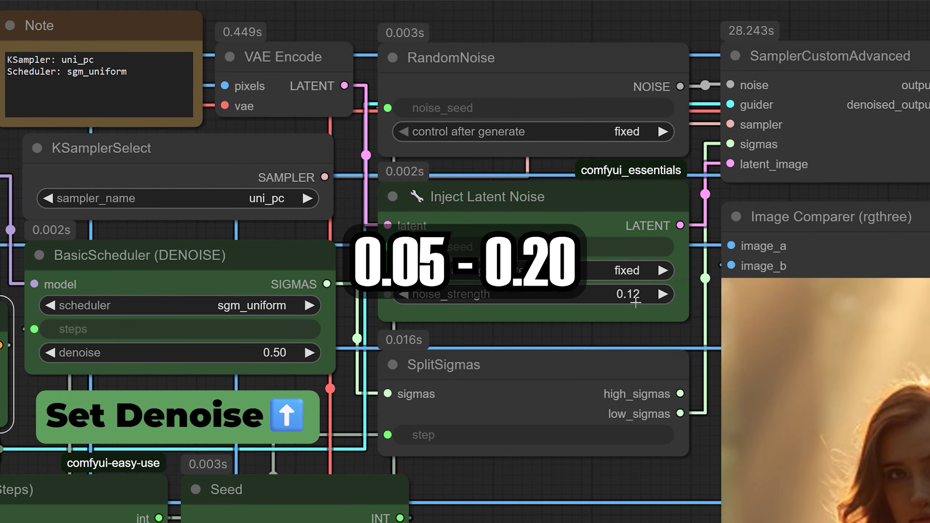
# Set Inject Latent Noise noise_strength to 0.20
pyautogui.click(647, 305)
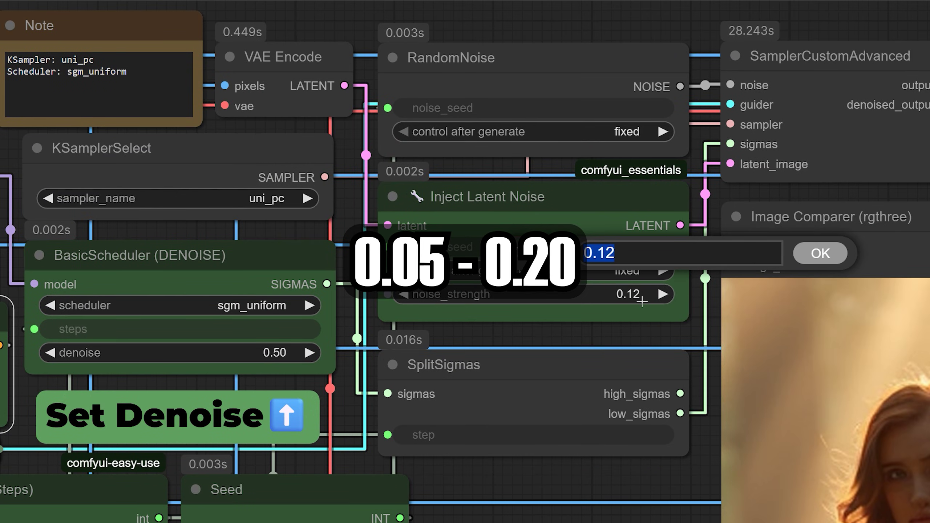
pyautogui.write('0.2')
pyautogui.press('Return')
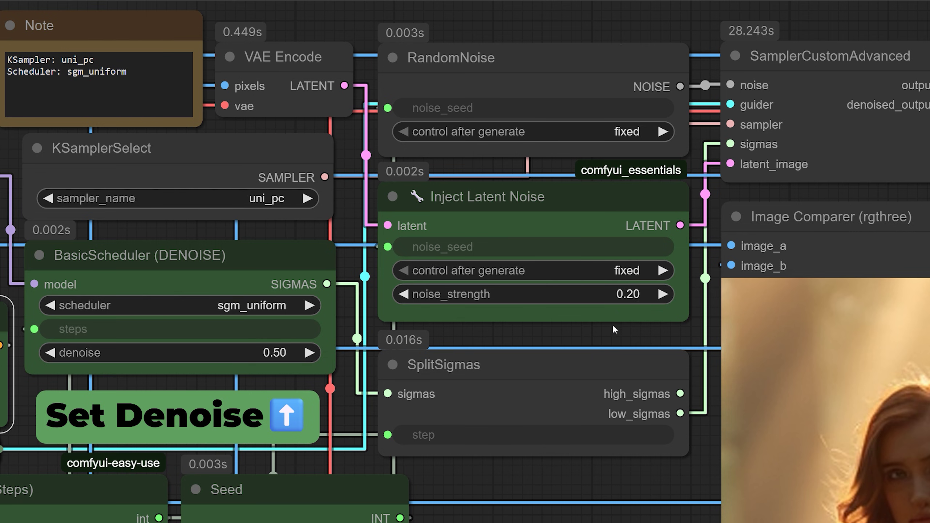
pyautogui.scroll(-3, 611, 330)
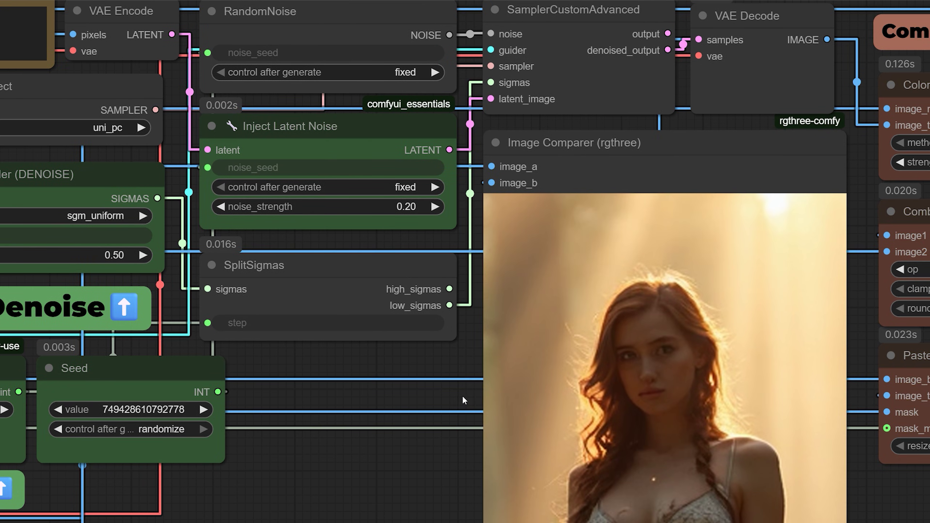
# Pan the canvas to show the enhanced face preview and Combine With Mask nodes
pyautogui.moveTo(462, 396); pyautogui.dragTo(375, 372)
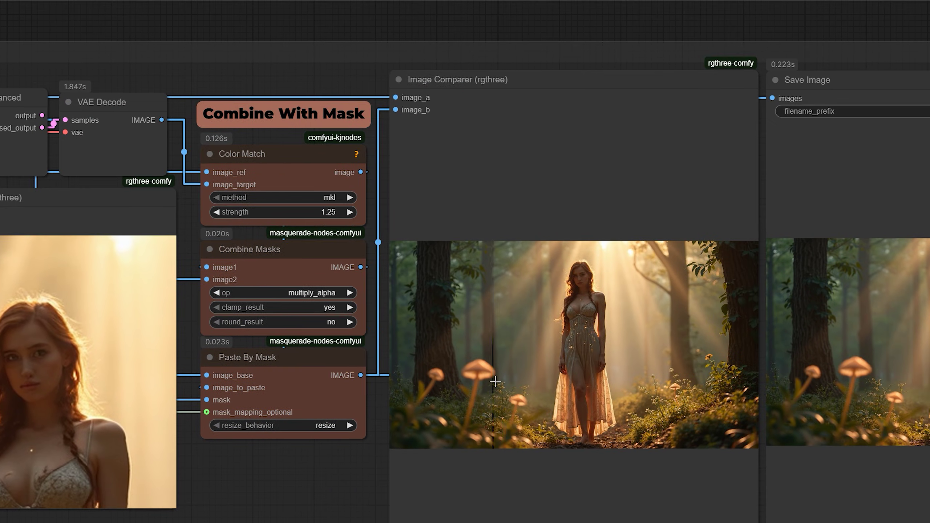
# Zoom in on the final Image Comparer to inspect the forest portrait, then zoom back out
pyautogui.scroll(8, 537, 321)
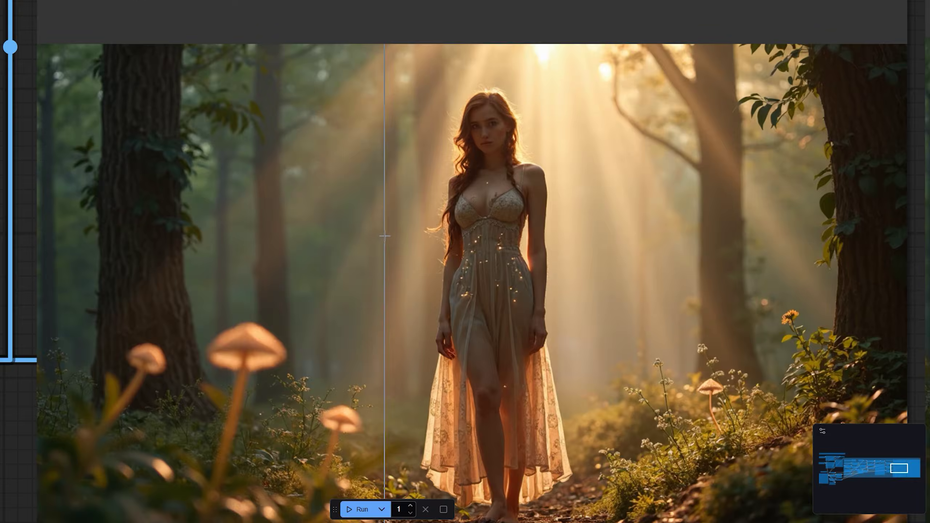
pyautogui.scroll(8, 332, 212)
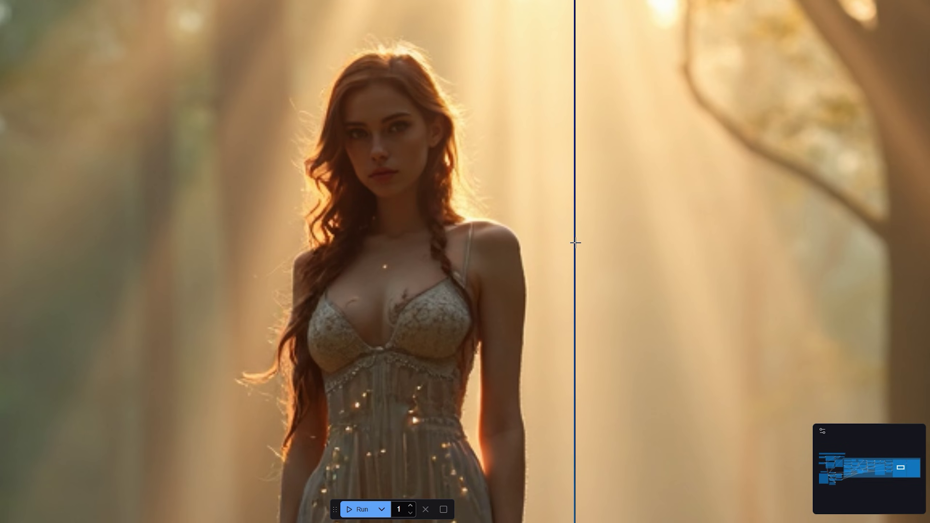
pyautogui.scroll(-10, 574, 243)
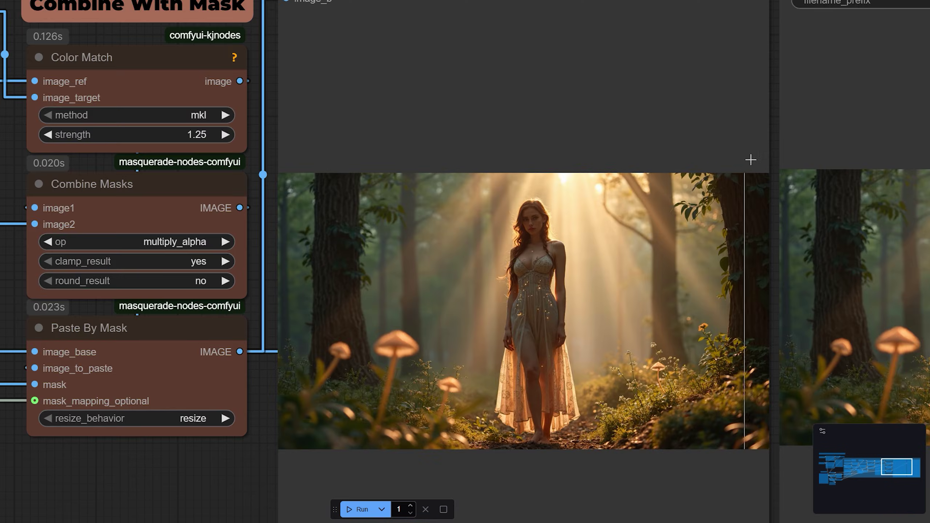
# Change the Save Image filename_prefix from ComfyUI to Enhanced_Face
pyautogui.moveTo(702, 145); pyautogui.dragTo(230, 252)
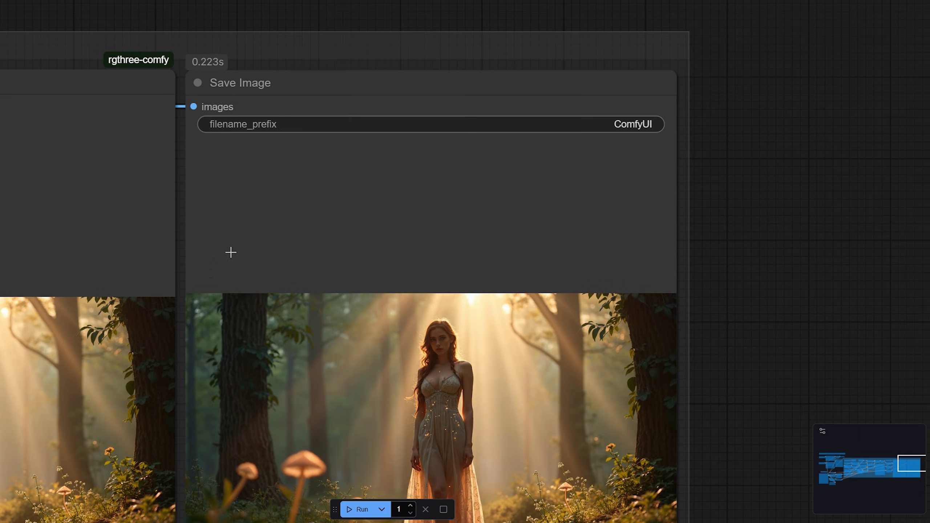
pyautogui.click(625, 125)
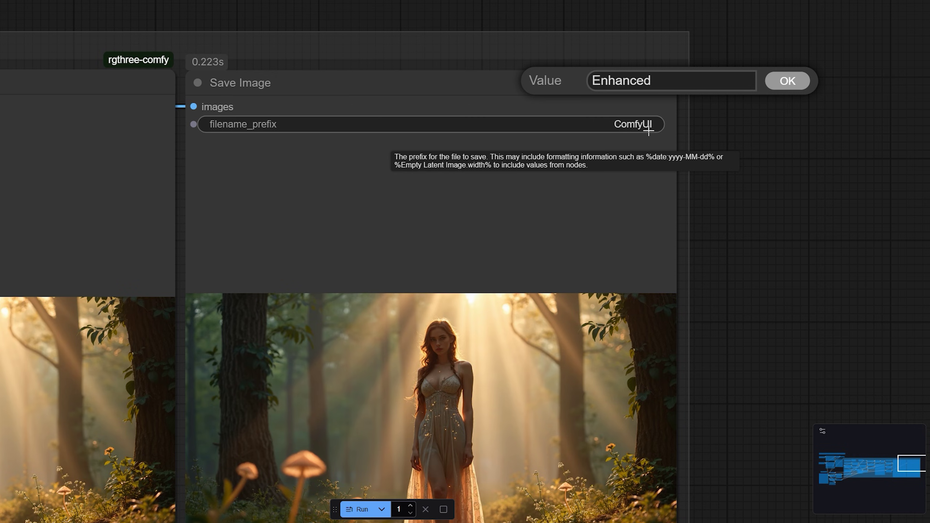
pyautogui.write('Enhanced_Face')
pyautogui.click(773, 86)
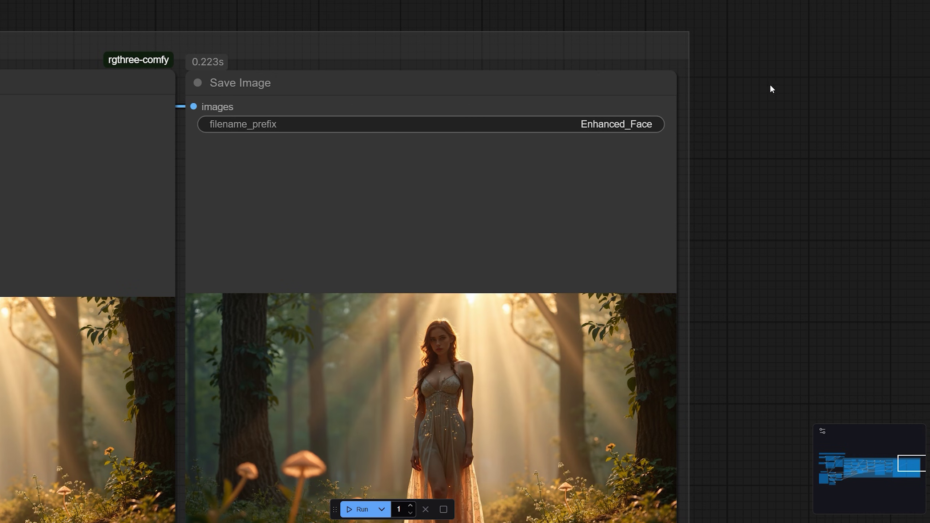